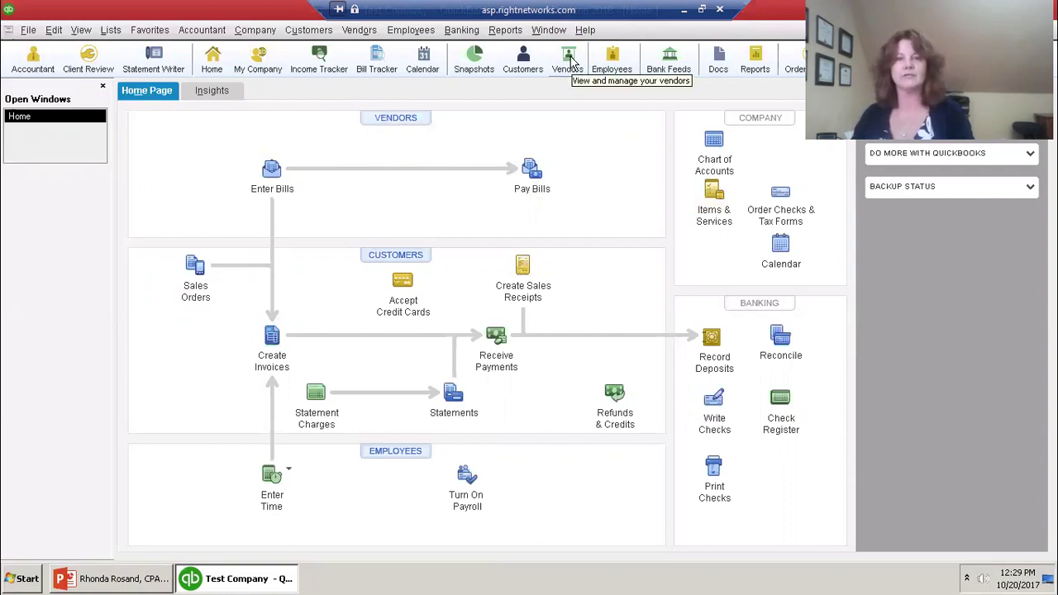
- Browse the home page's vendor and customer task lists without choosing any task
left_click(359, 32)
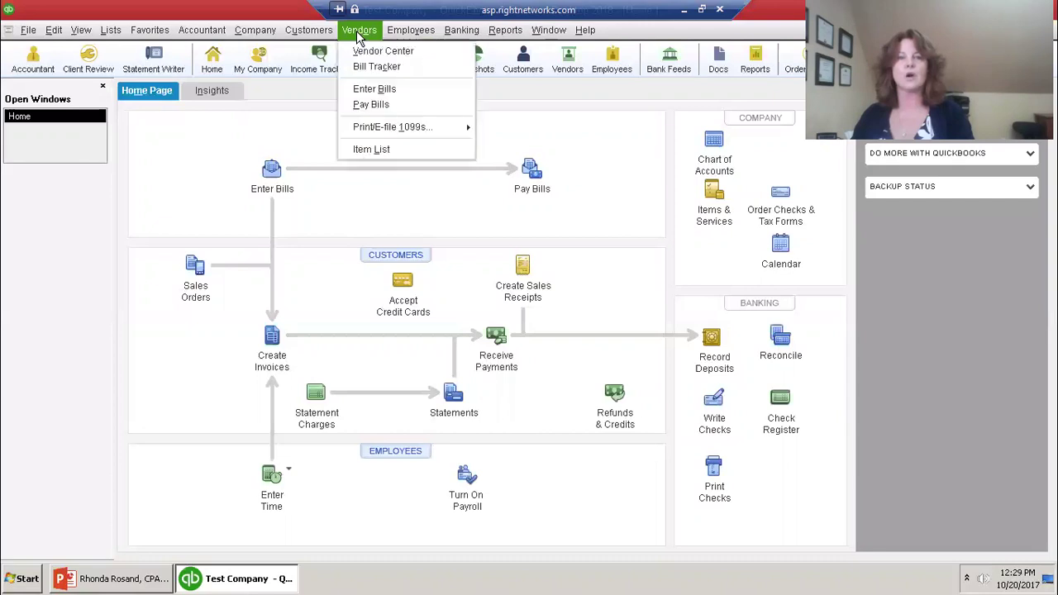
left_click(207, 167)
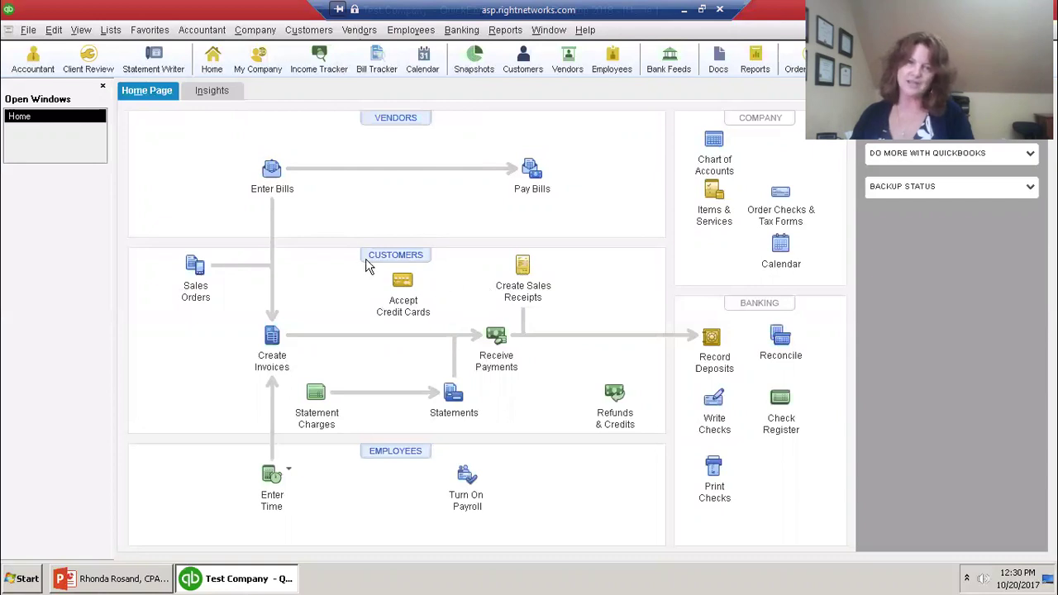
mouse_move(309, 30)
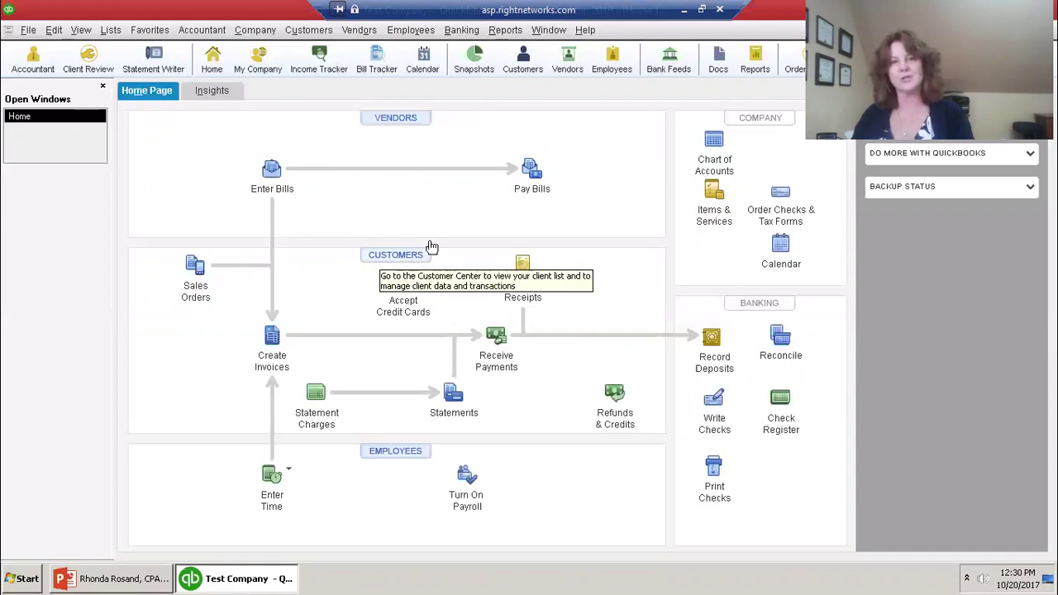
left_click(302, 33)
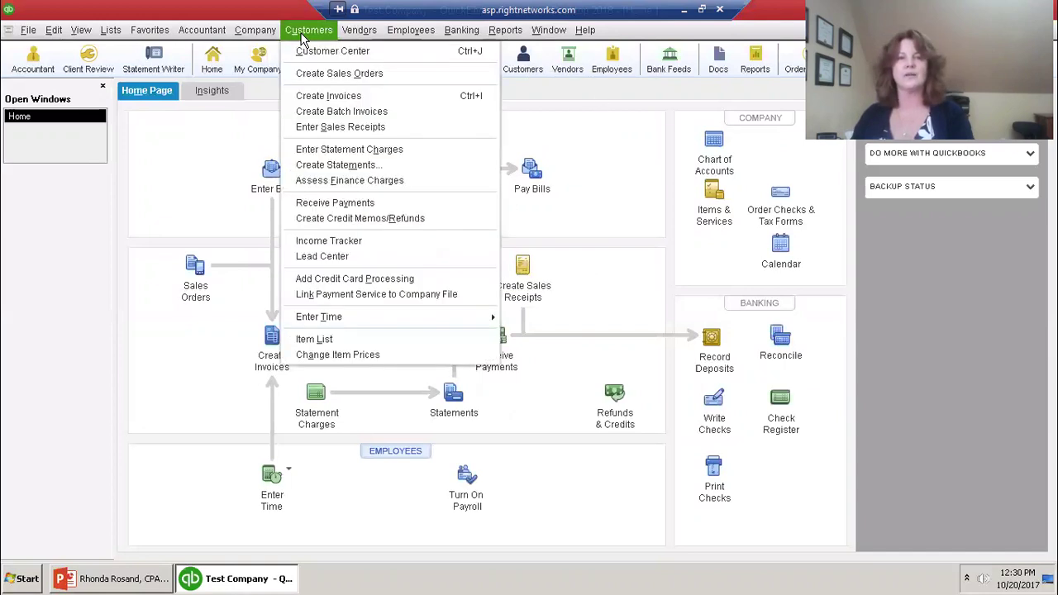
left_click(166, 323)
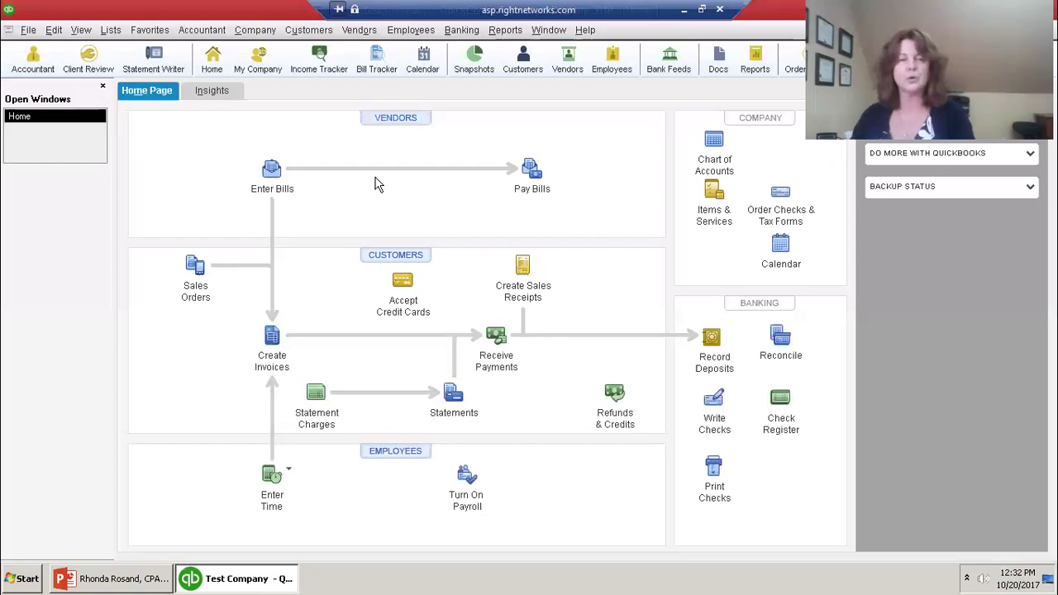
- Turn on 'Inventory and purchase orders are active' in the Items & Inventory company preferences
left_click(55, 32)
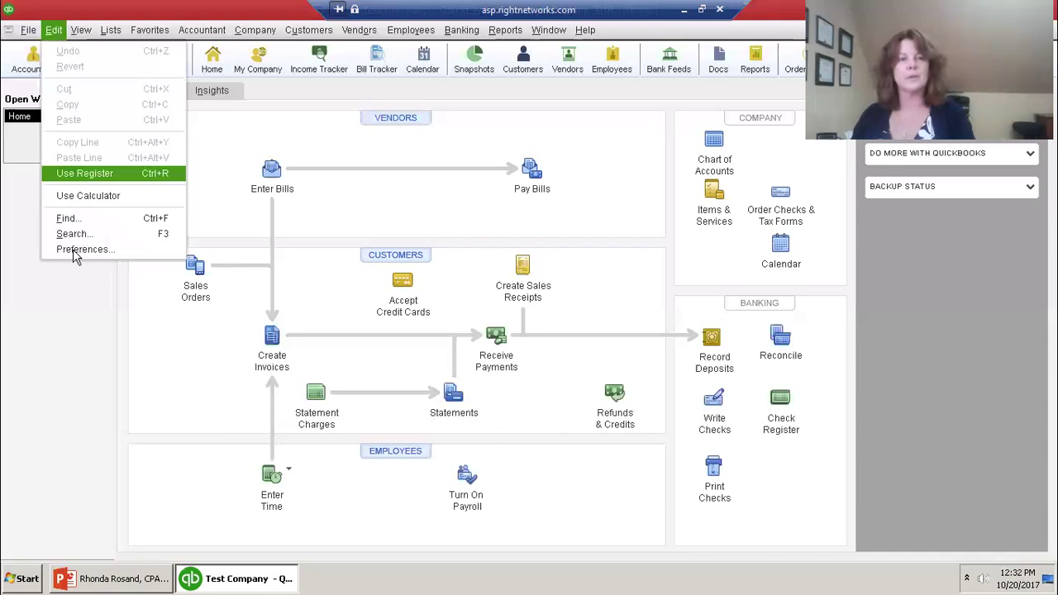
left_click(73, 249)
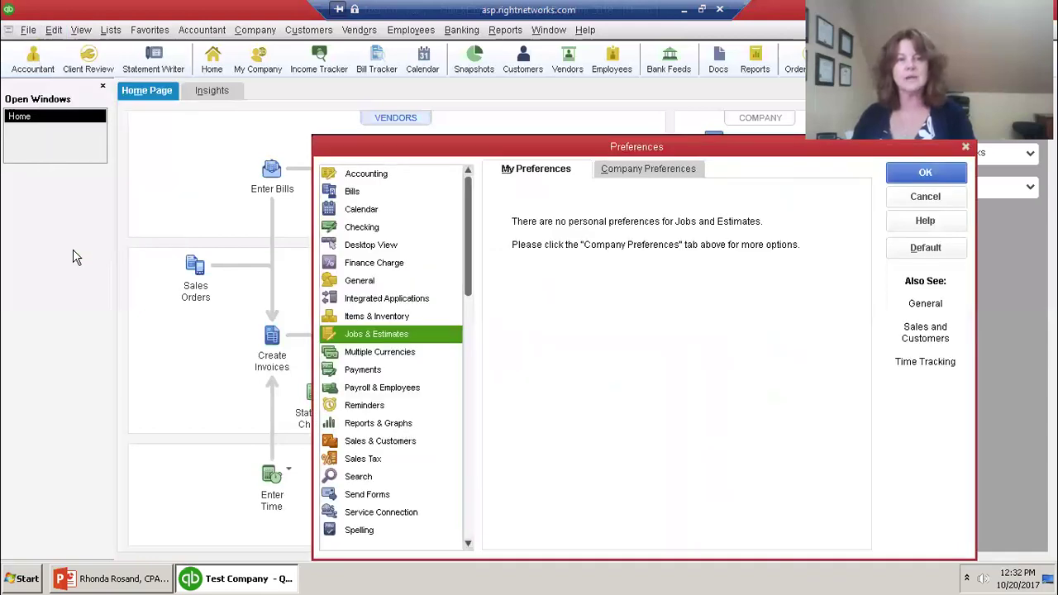
left_click(374, 319)
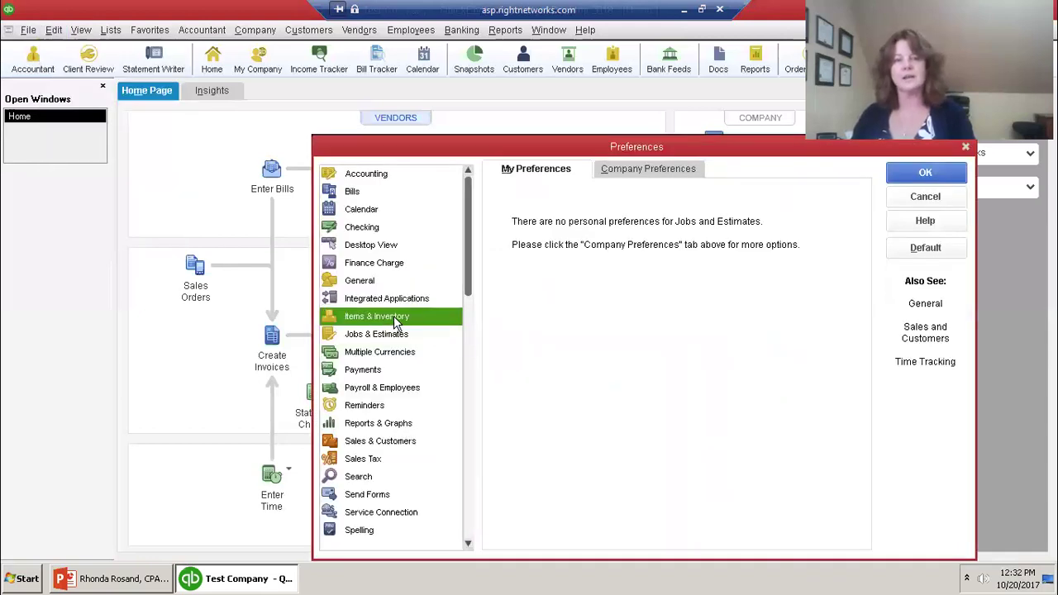
left_click(650, 172)
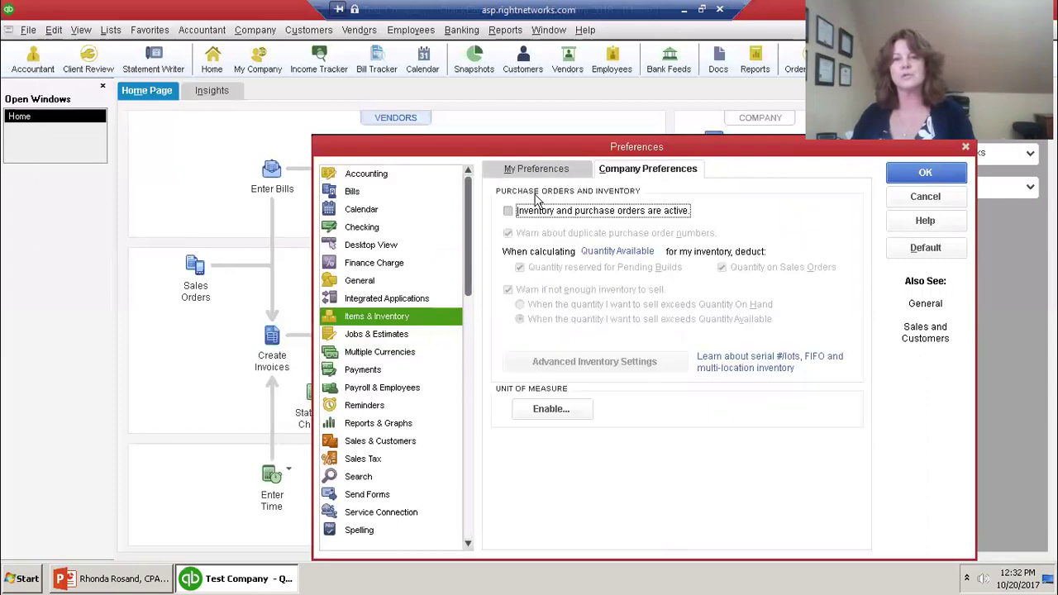
left_click(509, 213)
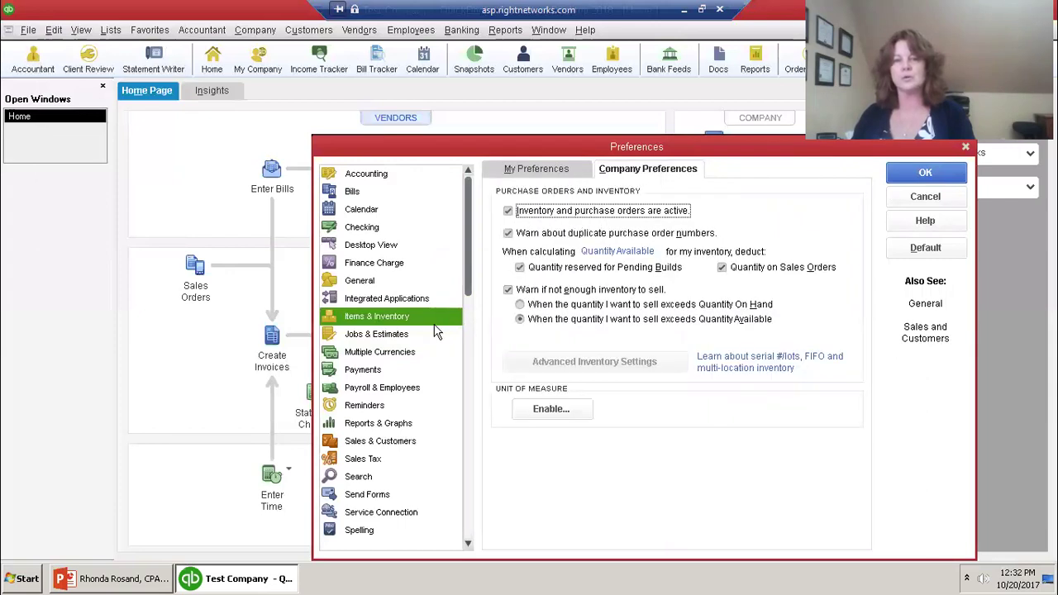
left_click(374, 339)
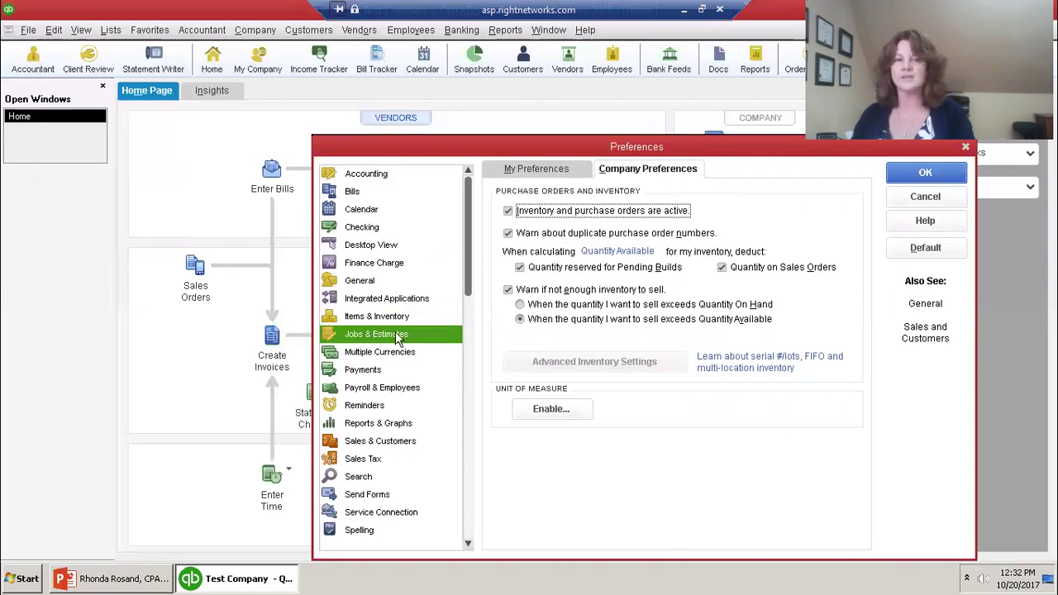
- Confirm the inventory change and set 'Do you create estimates?' to Yes in Jobs & Estimates
left_click(468, 195)
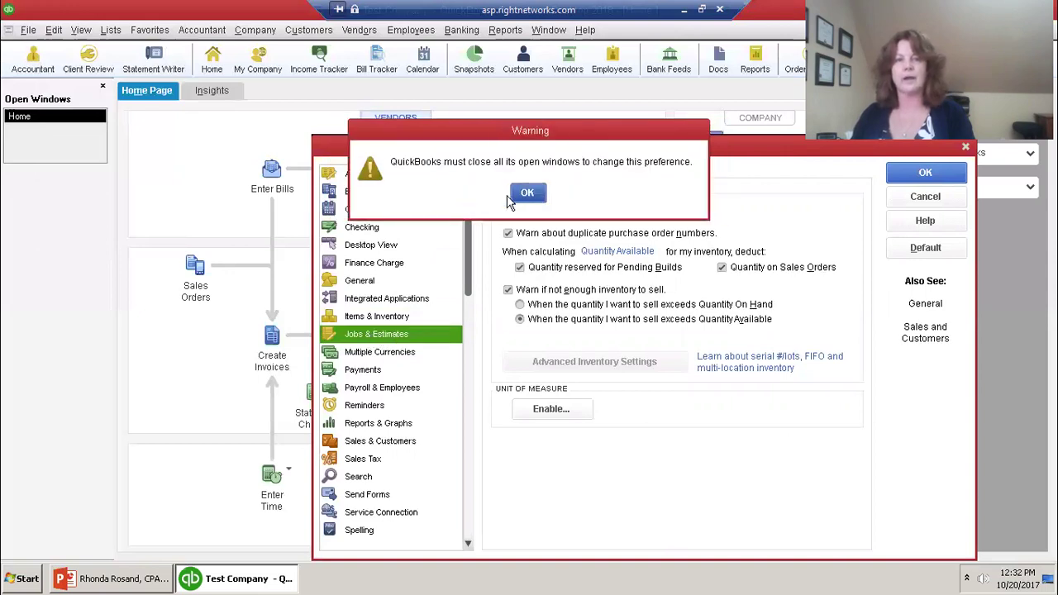
left_click(528, 201)
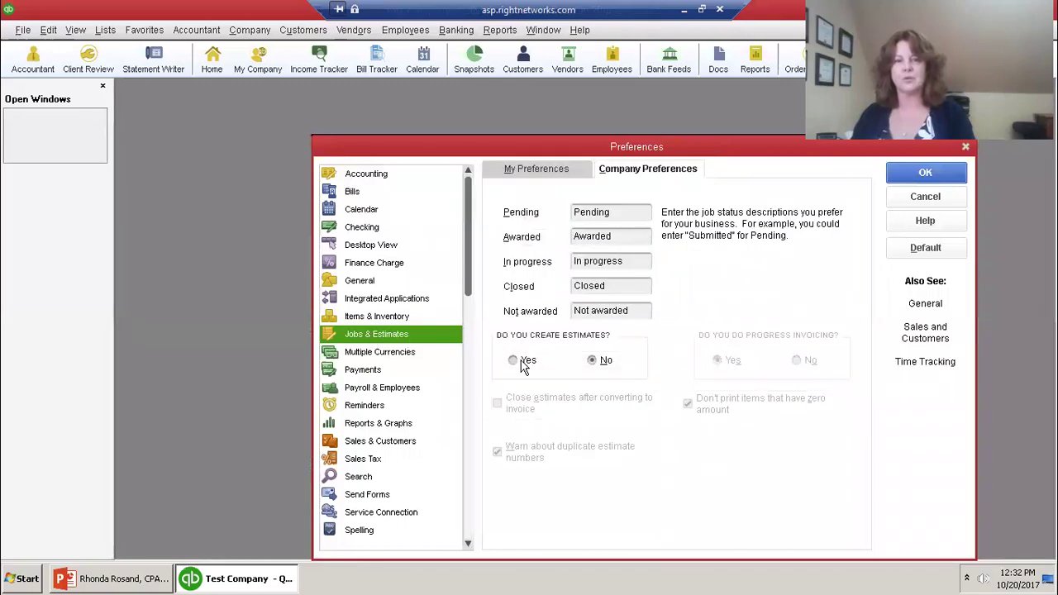
left_click(515, 362)
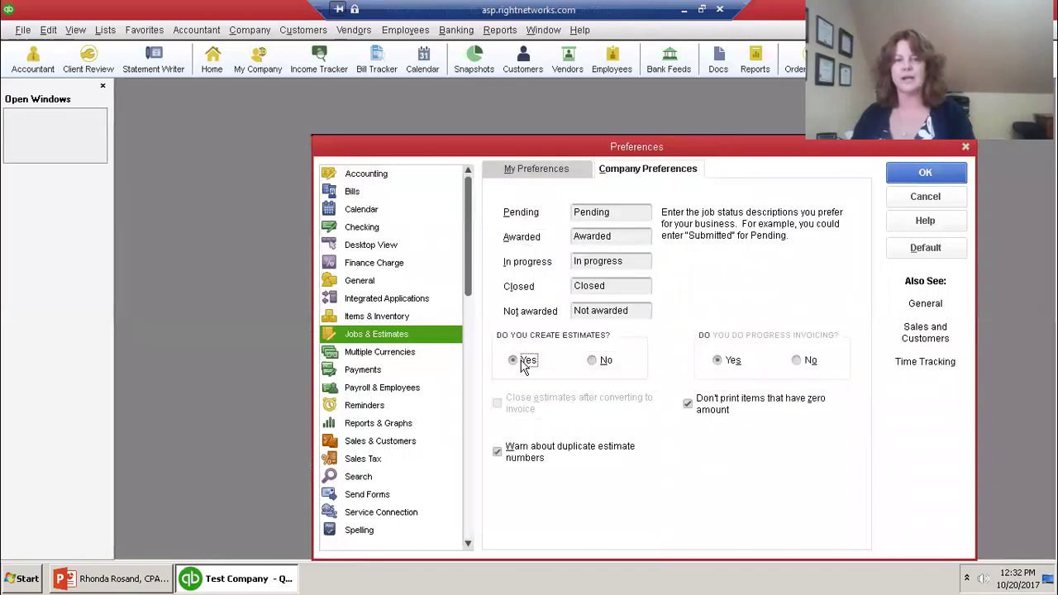
left_click(936, 172)
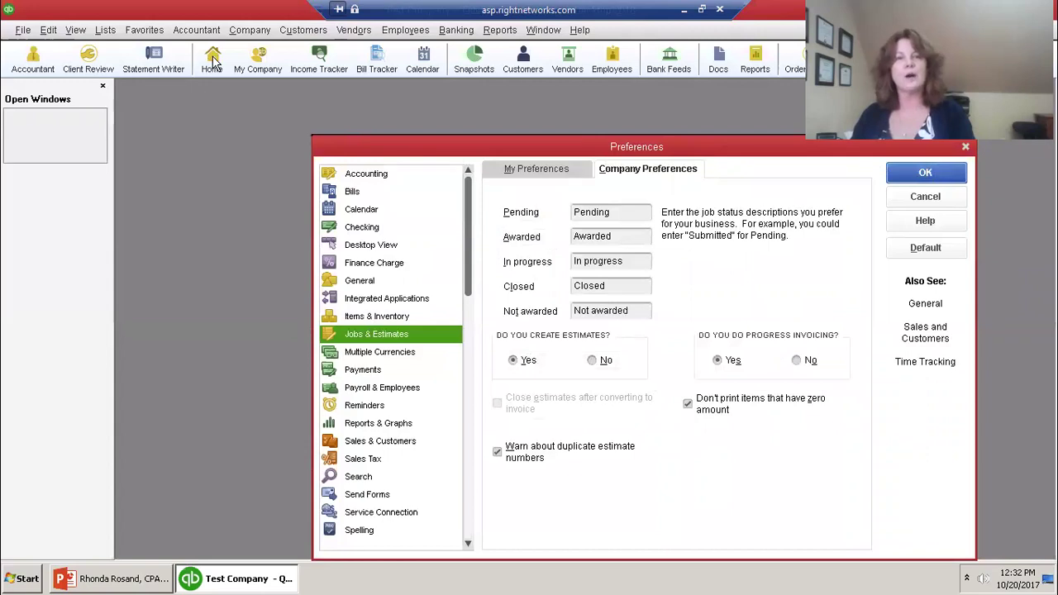